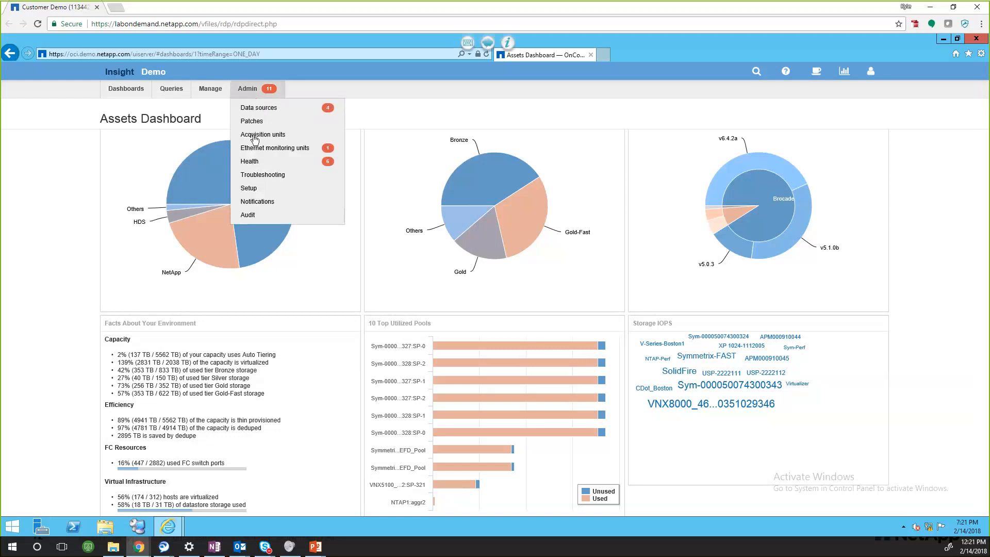
# Step: Open the ASUP & Proxy section of the Insight setup and enable ASUP
pyautogui.click(255, 188)
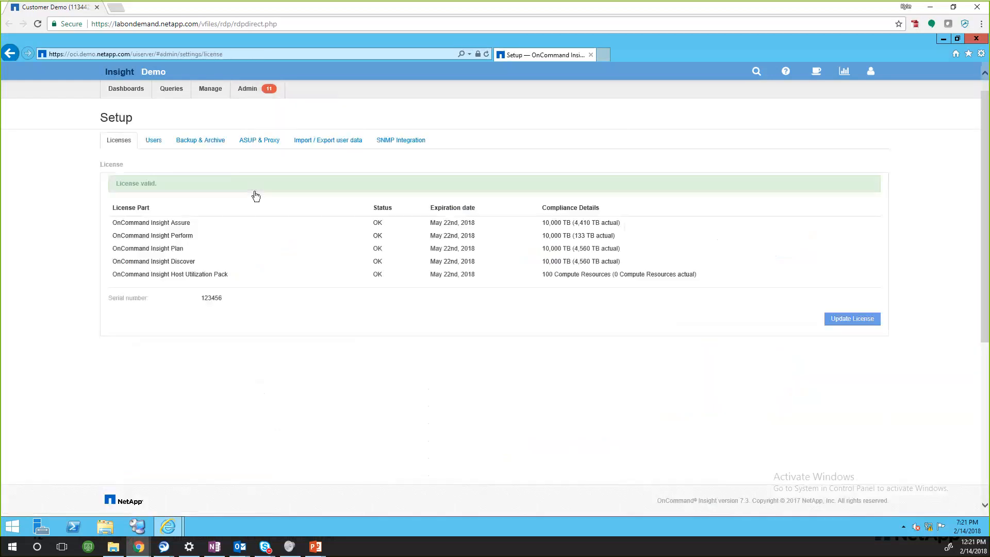
pyautogui.click(257, 145)
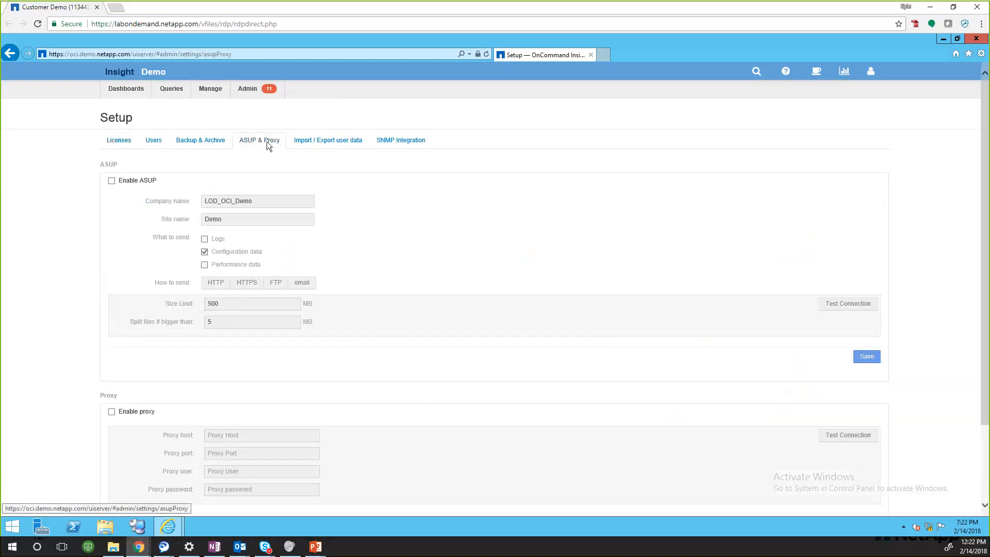
pyautogui.click(111, 181)
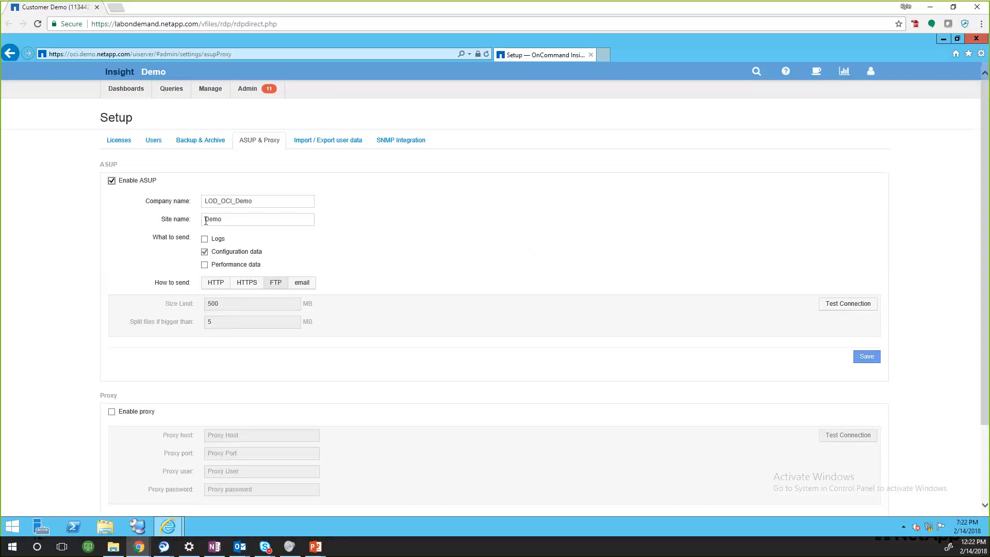
# Step: Change the ASUP site name to LOD_unique_Demo
pyautogui.click(207, 221)
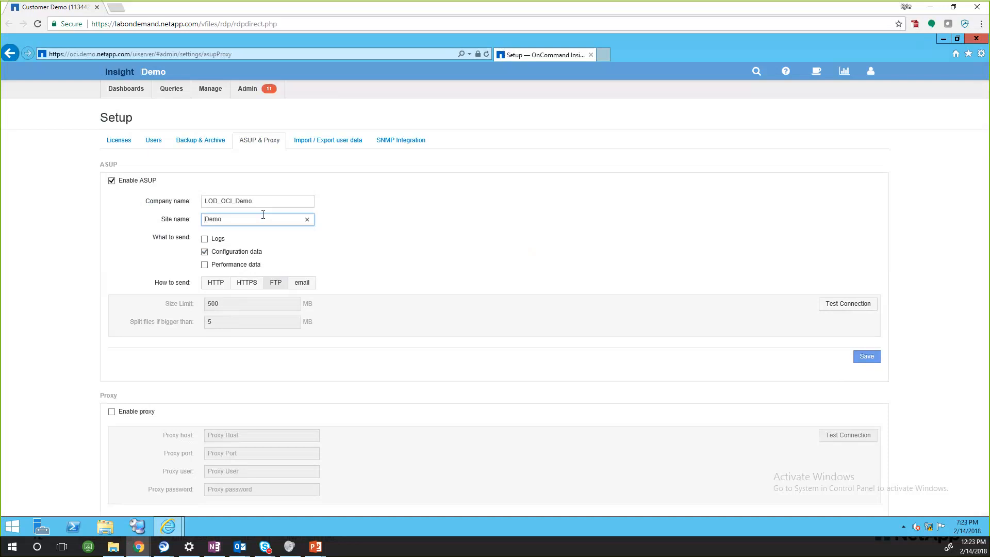
pyautogui.write('LOD_unique_')
# Step: Include logs and performance data in the ASUP and choose HTTPS as the sending method
pyautogui.click(205, 240)
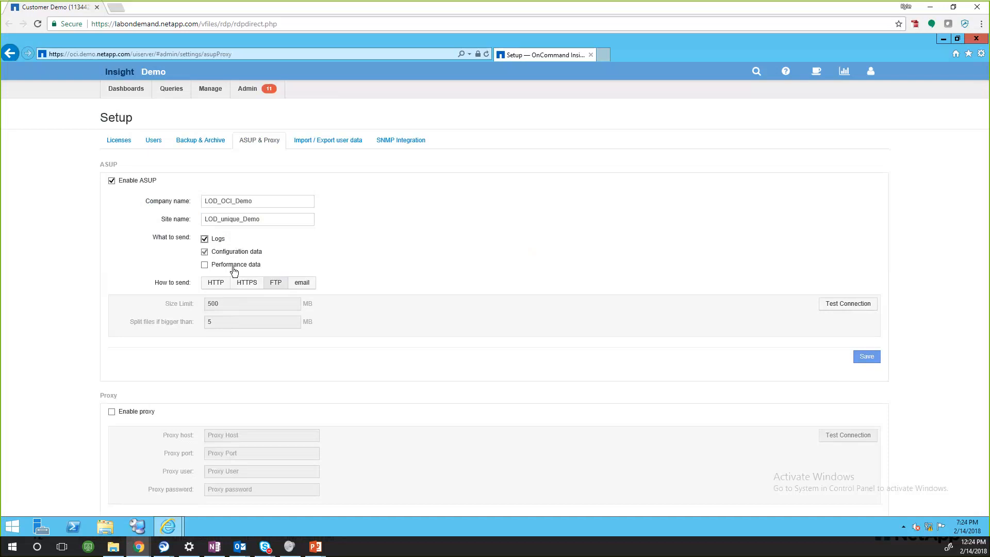
pyautogui.click(204, 265)
pyautogui.click(204, 265)
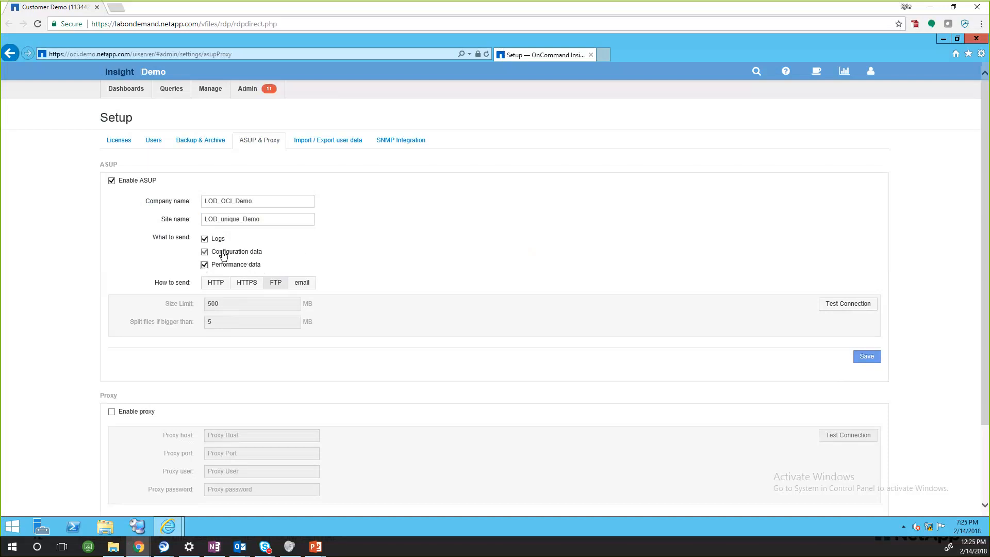
pyautogui.click(240, 285)
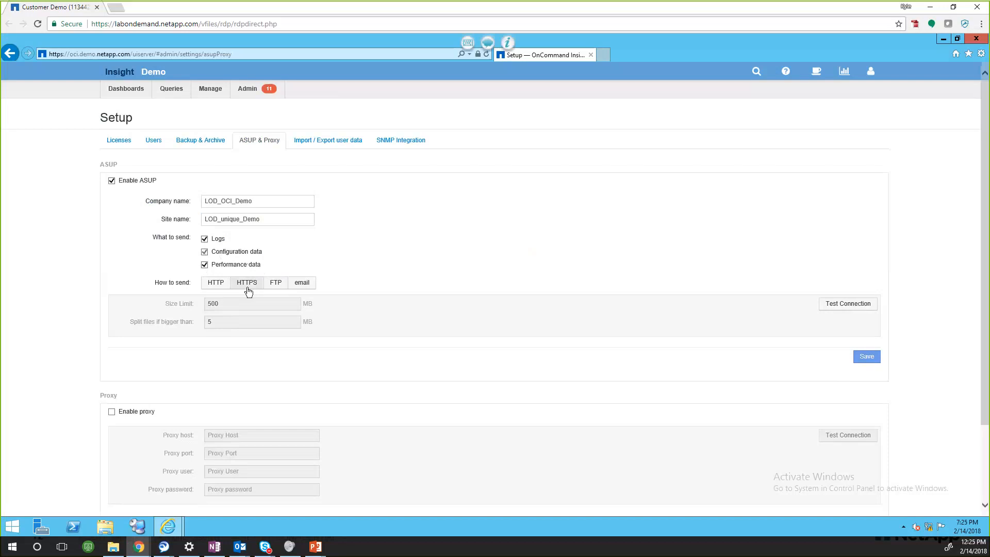
# Step: Try email as the ASUP sending method, inspect its size limit setting, and switch back to HTTPS
pyautogui.click(301, 288)
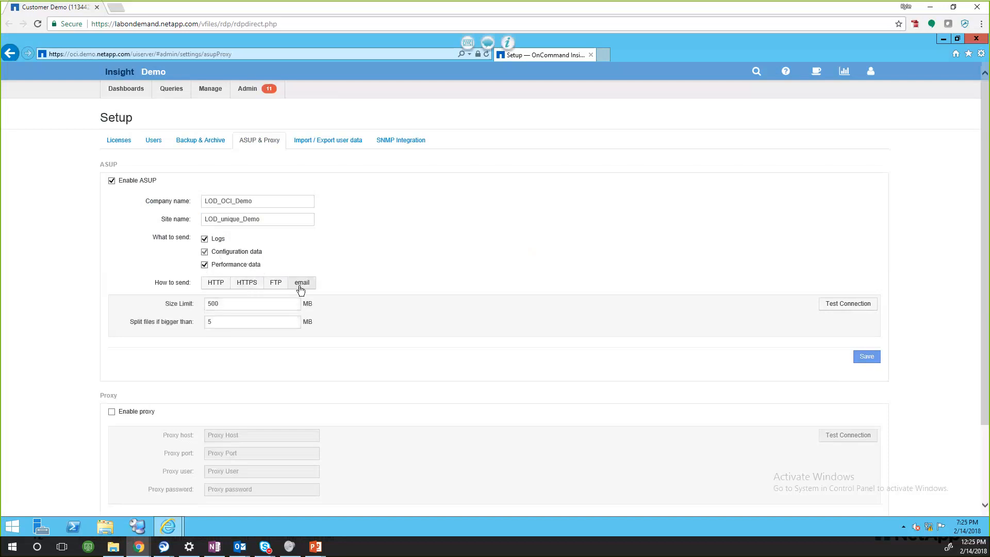
pyautogui.doubleClick(245, 301)
pyautogui.scroll(-2, 237, 310)
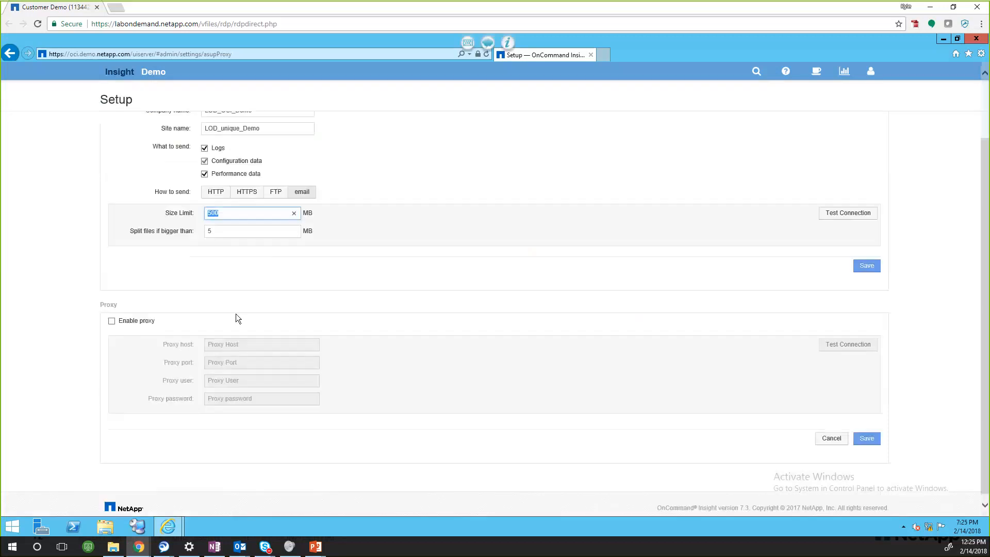
pyautogui.click(232, 267)
pyautogui.scroll(3, 233, 258)
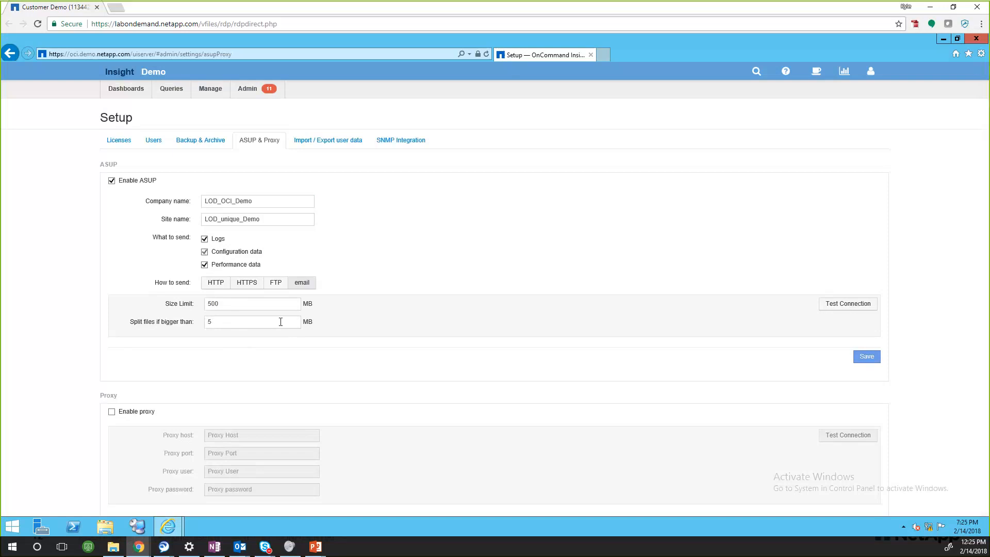
pyautogui.click(249, 286)
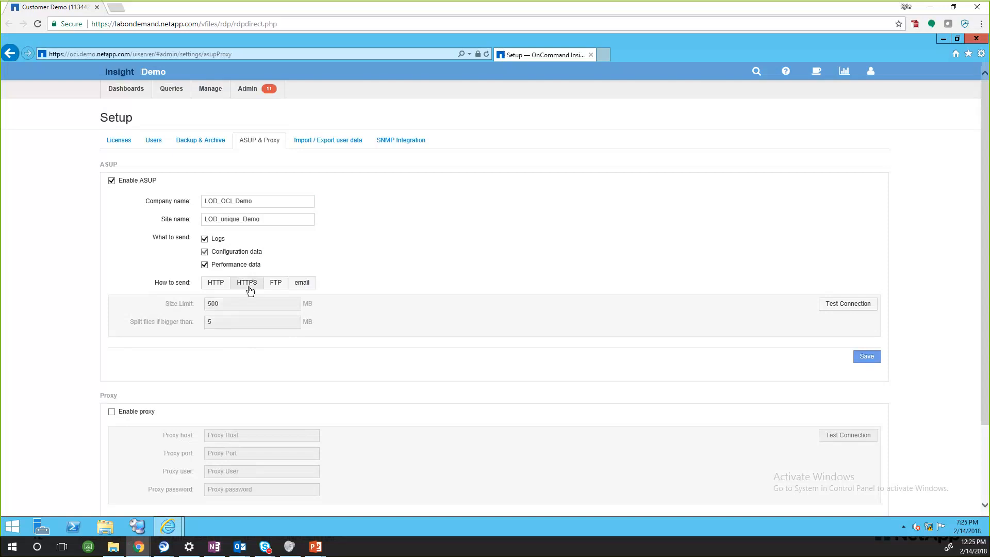
# Step: Enable the proxy and test the ASUP connection over HTTPS
pyautogui.click(112, 412)
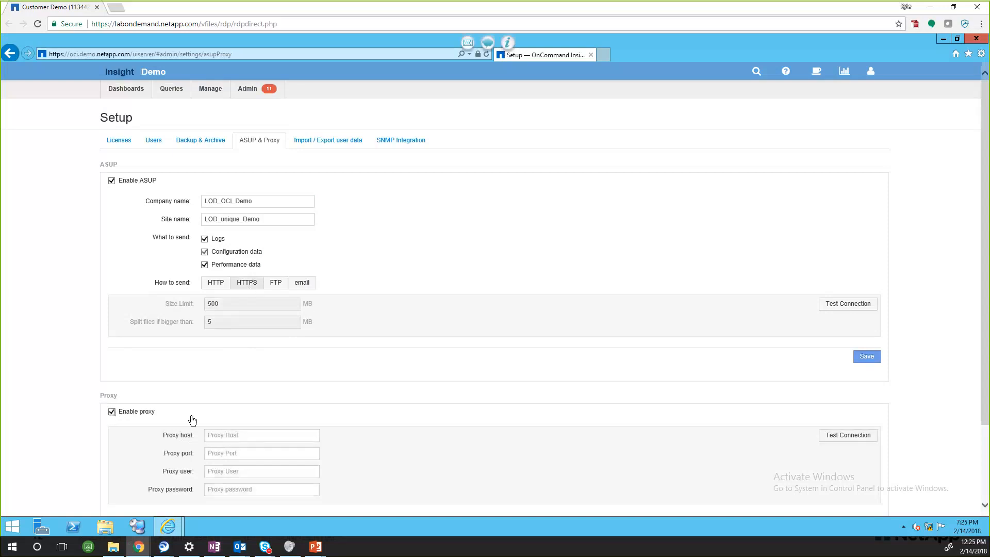
pyautogui.scroll(-2, 233, 429)
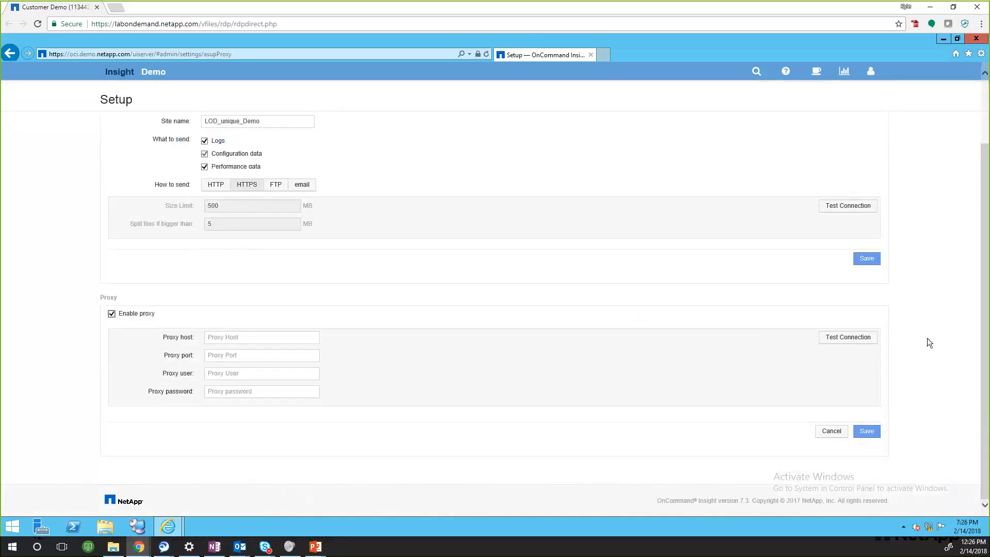
pyautogui.scroll(2, 928, 342)
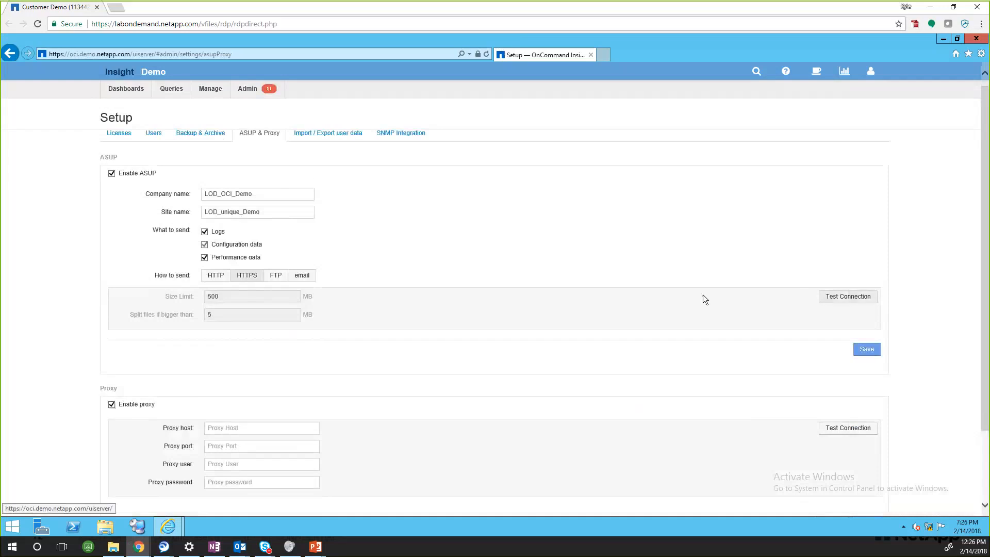
pyautogui.click(848, 296)
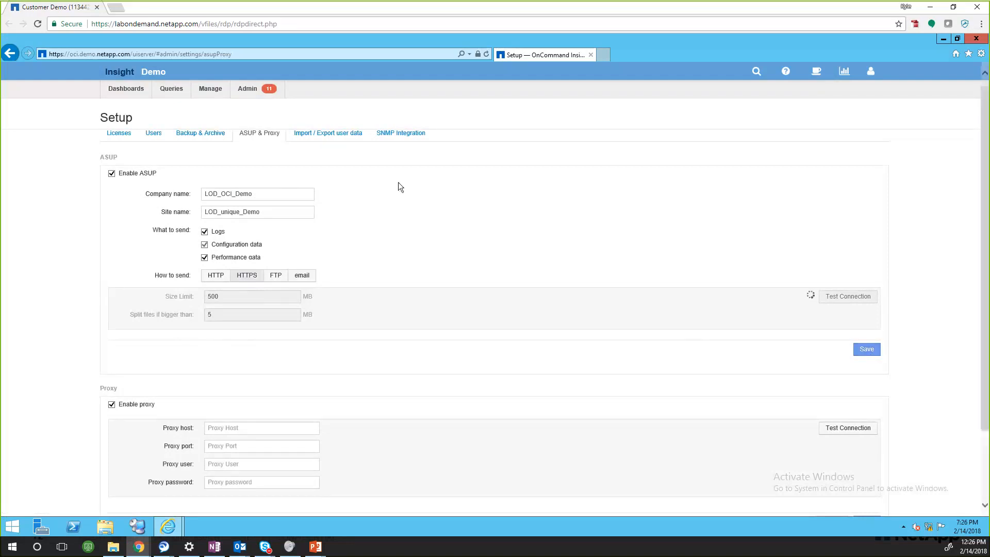
# Step: Go to the Insight Troubleshooting page, discarding the unsaved setup changes, and send an ad-hoc ASUP report
pyautogui.click(266, 91)
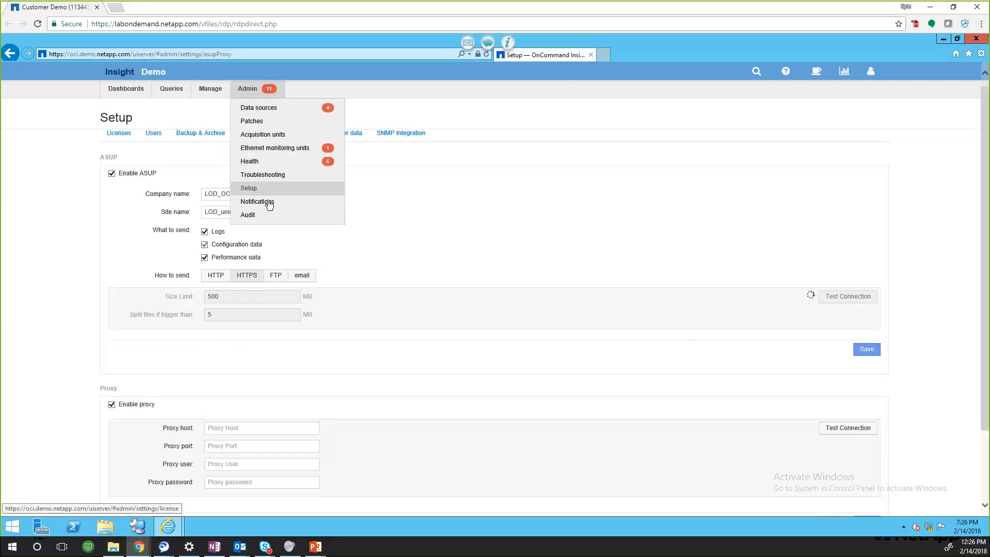
pyautogui.click(273, 174)
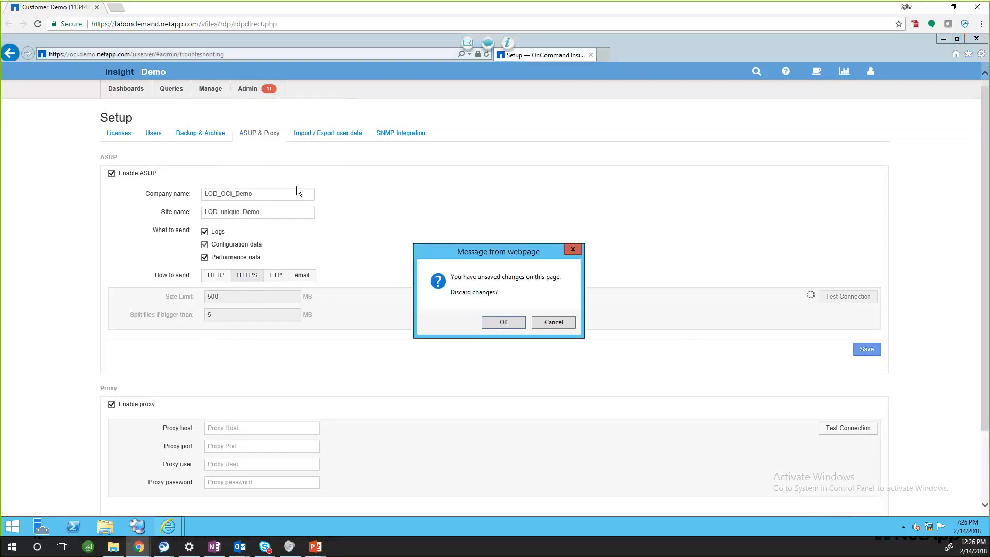
pyautogui.click(562, 326)
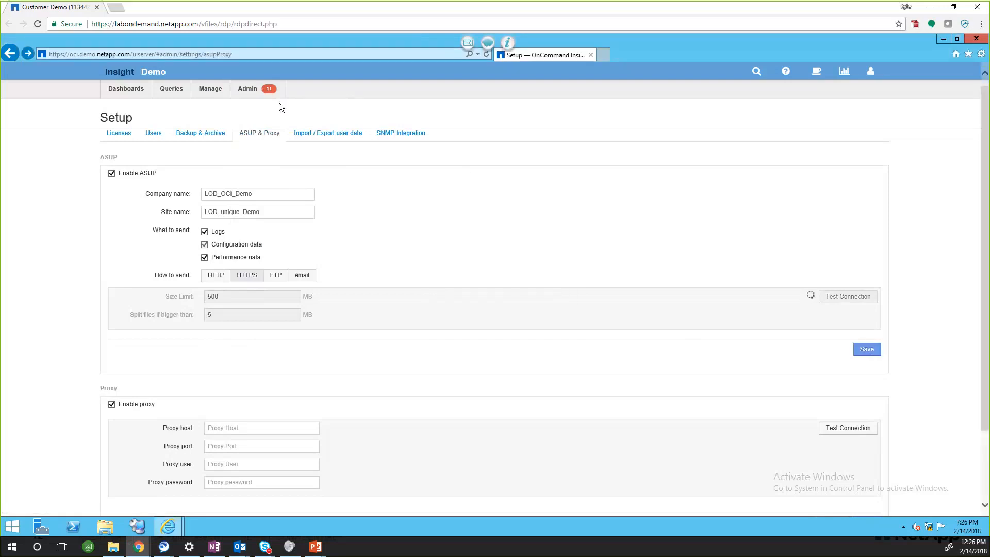
pyautogui.click(250, 89)
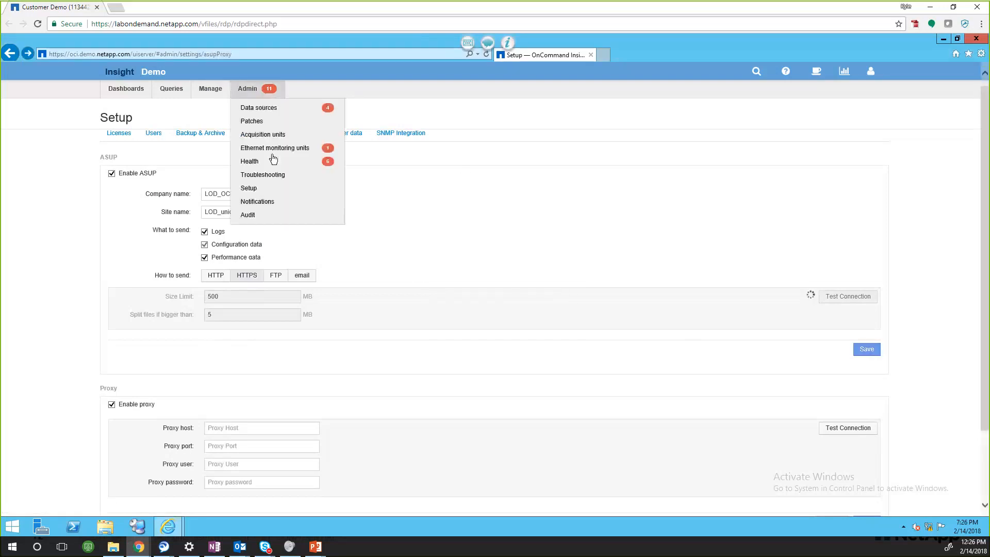
pyautogui.click(275, 176)
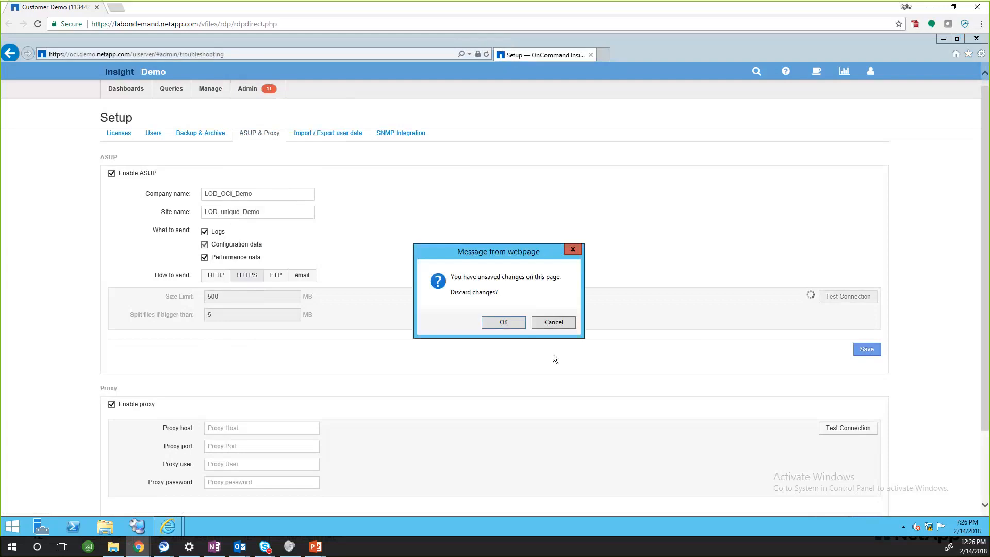
pyautogui.click(503, 322)
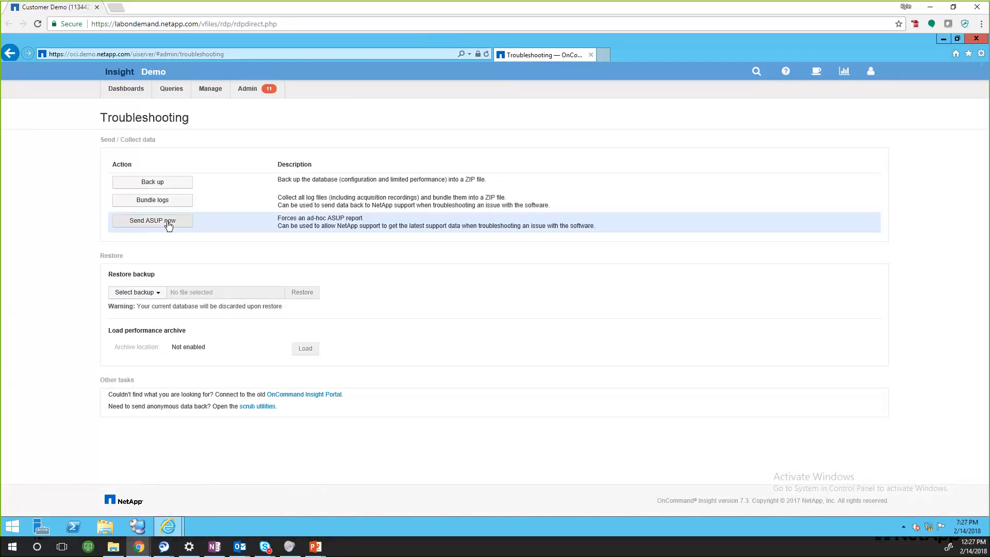
pyautogui.click(153, 222)
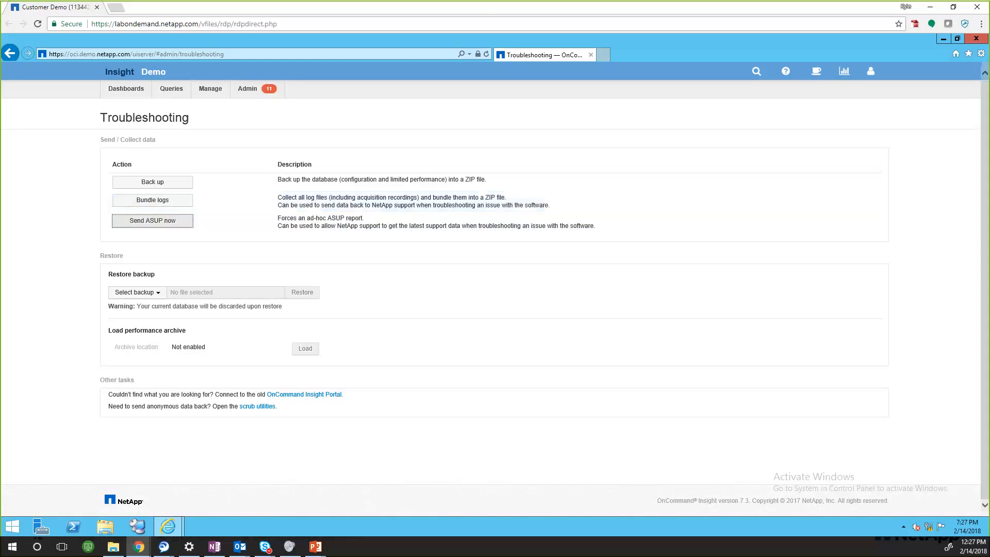
# Step: Open the OnCommand Insight Data Warehouse portal from the desktop in a maximized window and show its Troubleshooting page
pyautogui.click(942, 39)
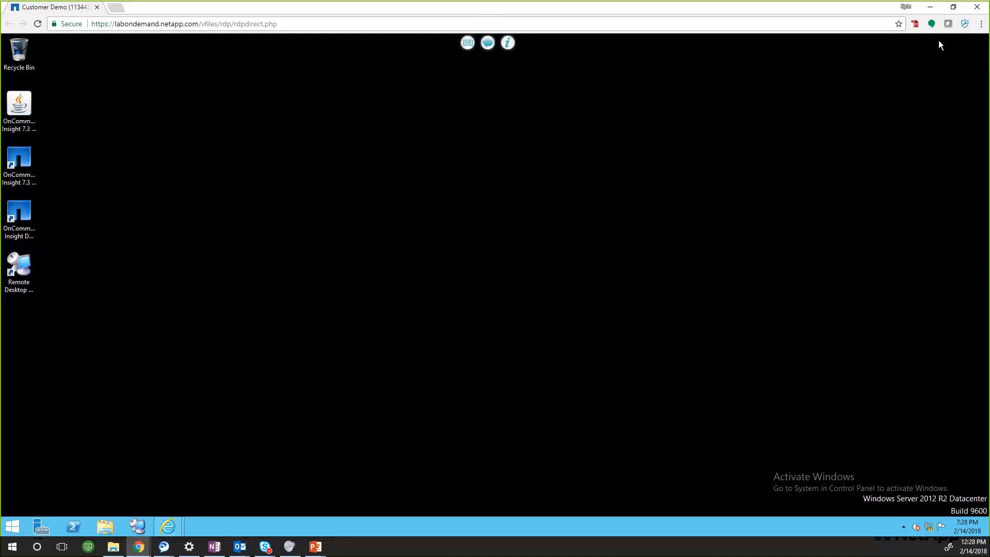
pyautogui.doubleClick(28, 219)
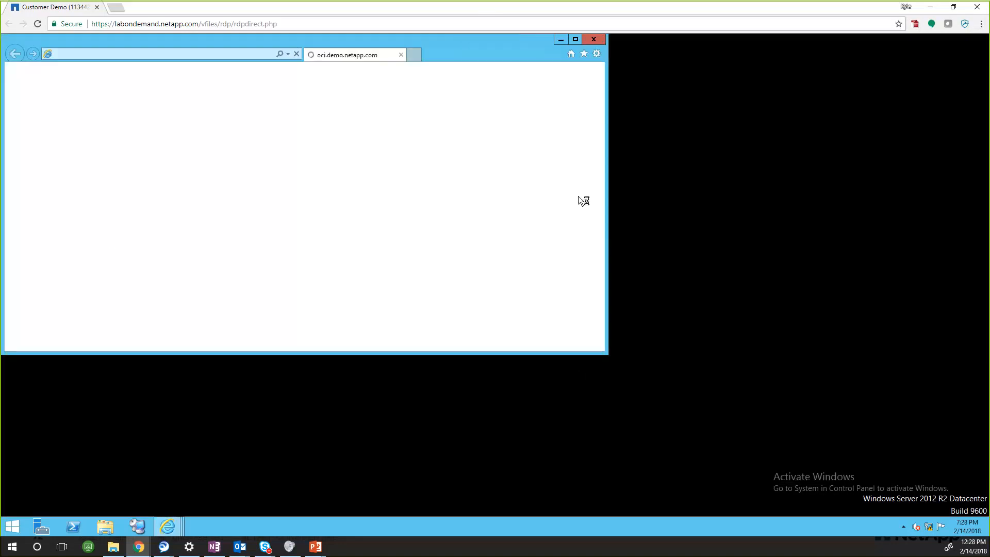
pyautogui.click(577, 39)
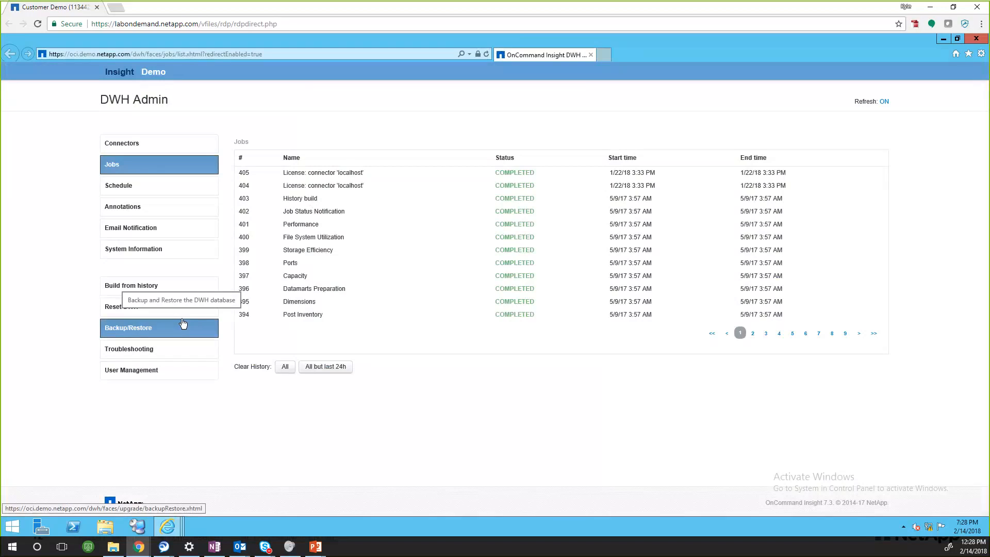
pyautogui.click(131, 353)
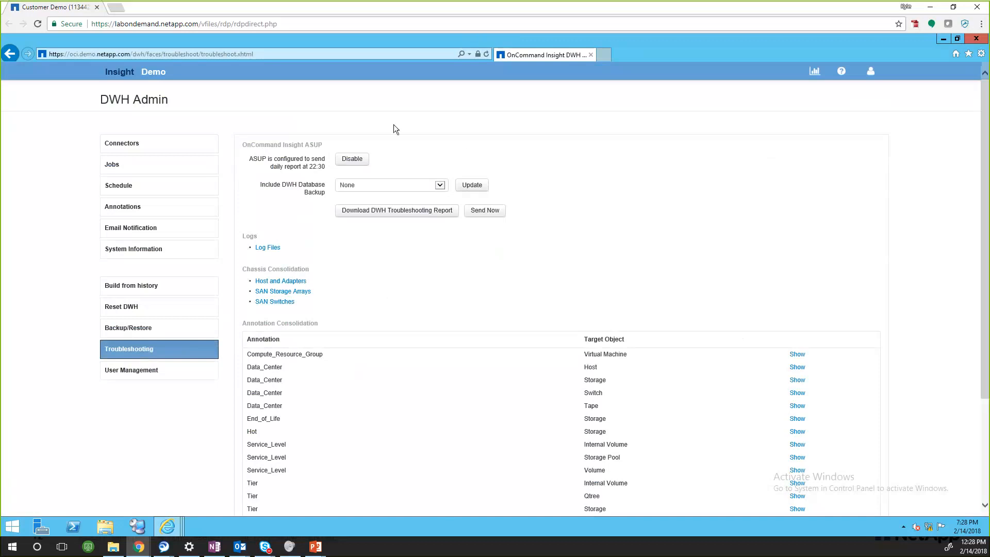
# Step: Disable ASUP for the Data Warehouse and enable it again
pyautogui.click(352, 160)
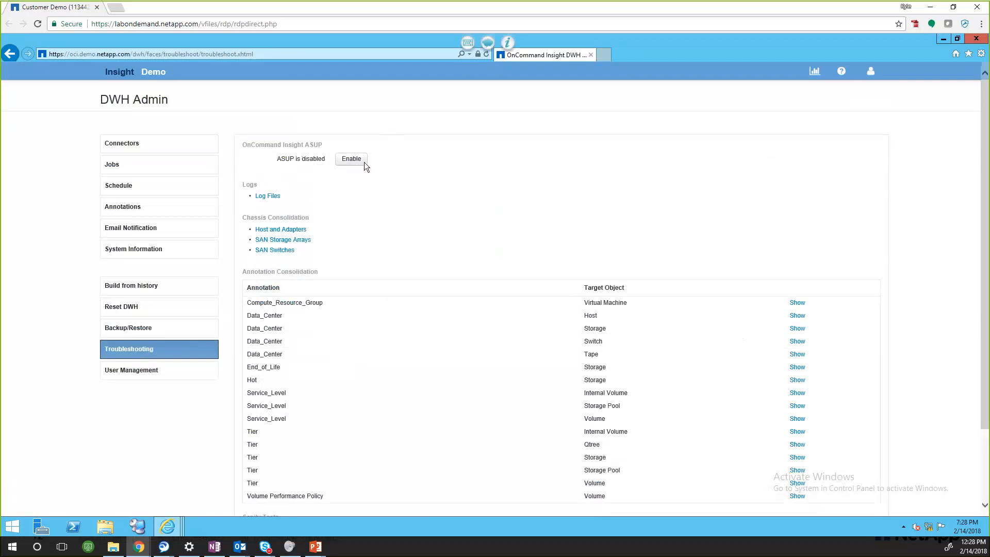
pyautogui.click(364, 163)
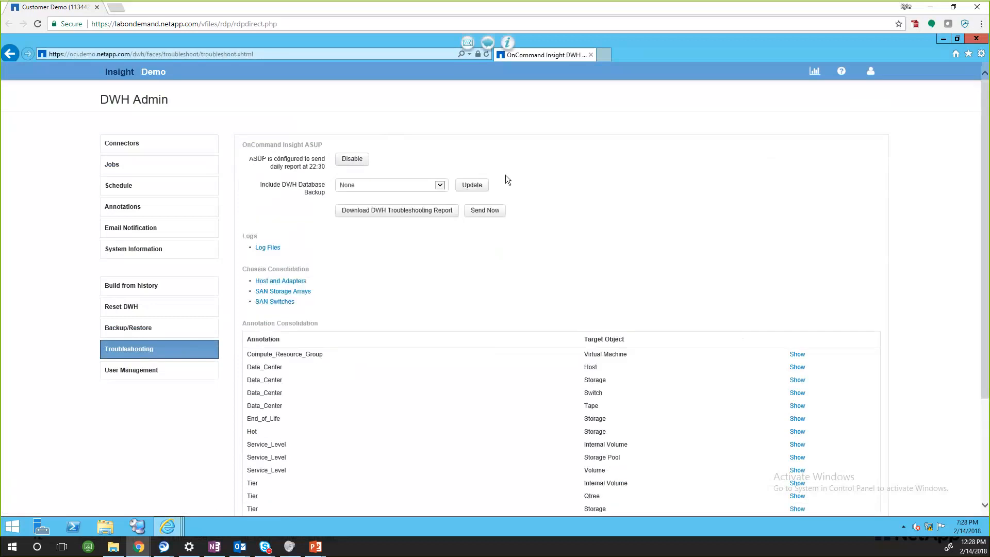
# Step: Select All for the included DWH database backup and download the DWH troubleshooting report
pyautogui.click(433, 186)
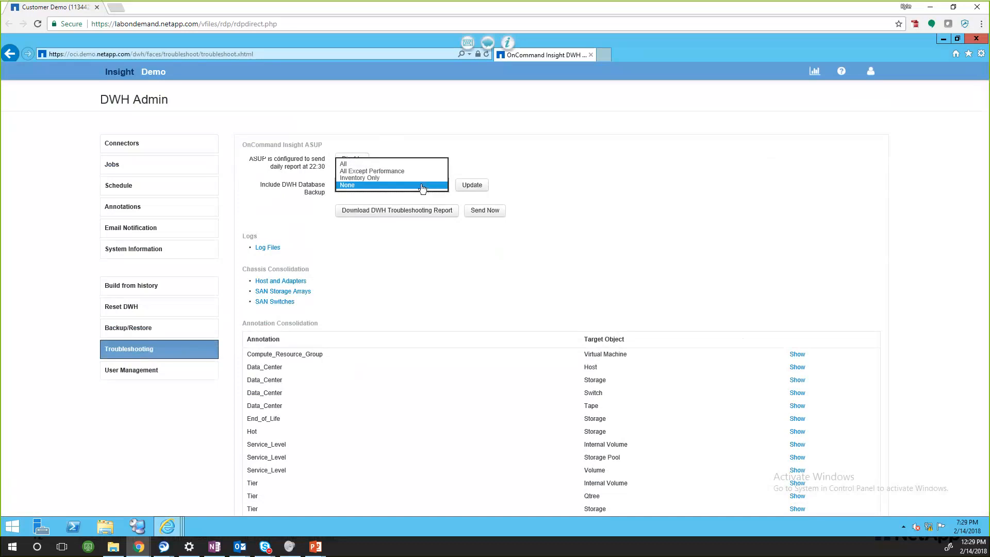
pyautogui.click(382, 164)
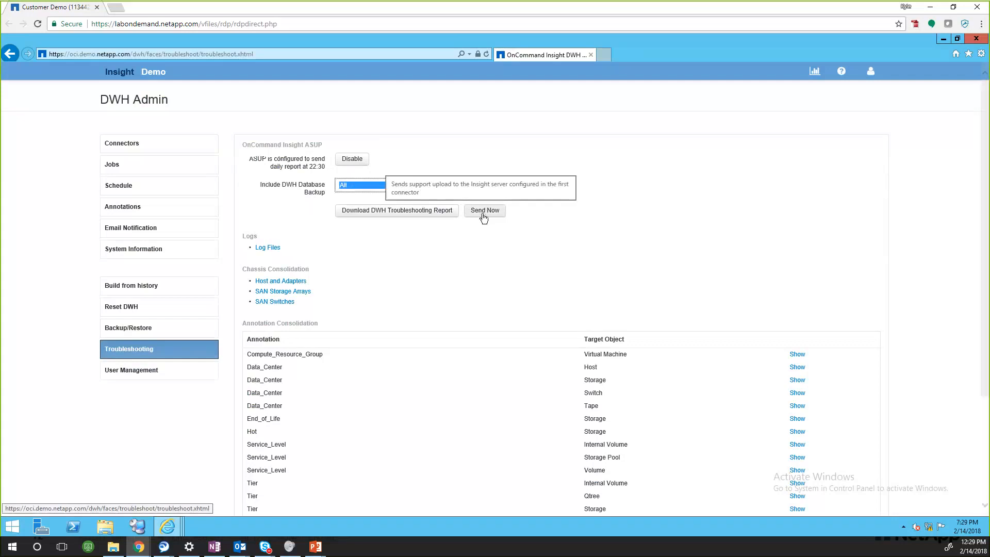
pyautogui.click(410, 214)
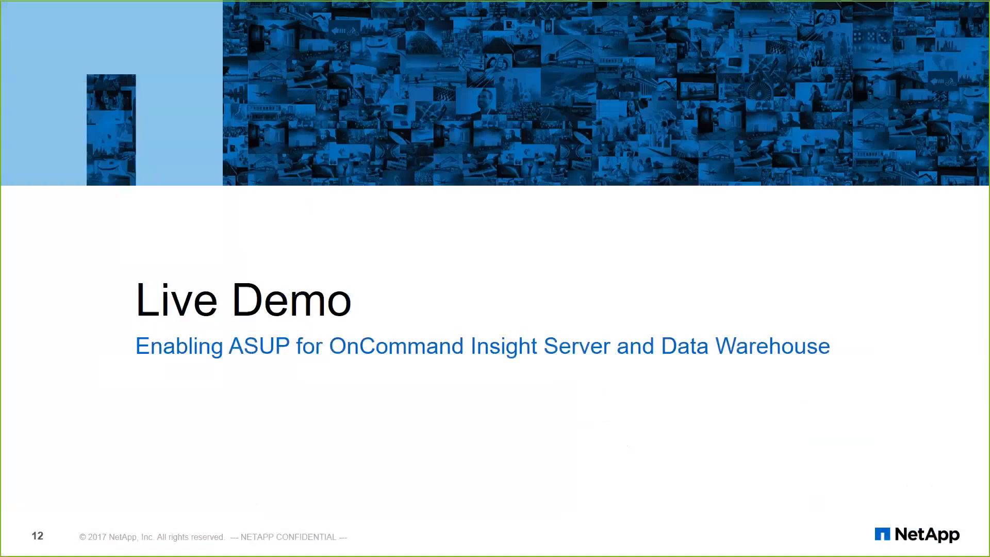
pyautogui.press('Right')
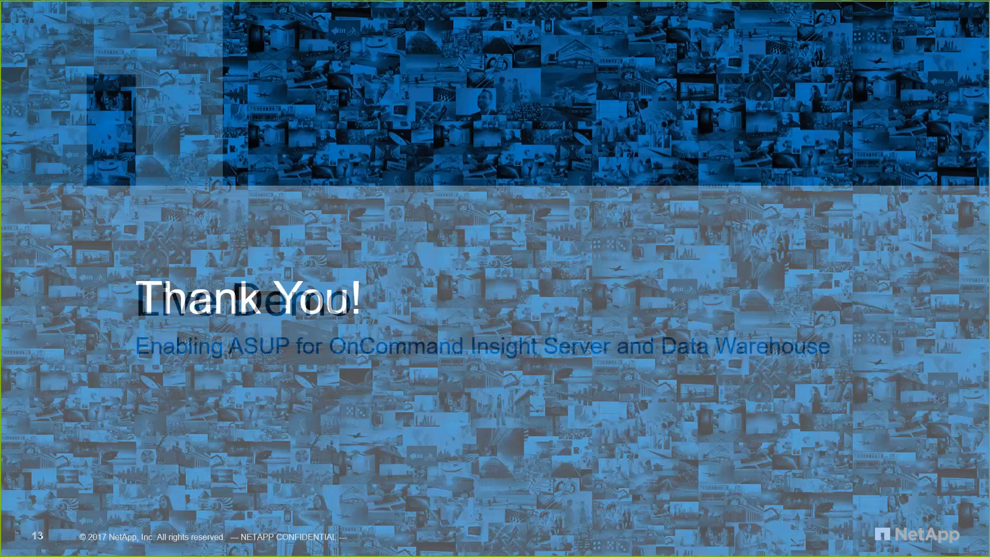